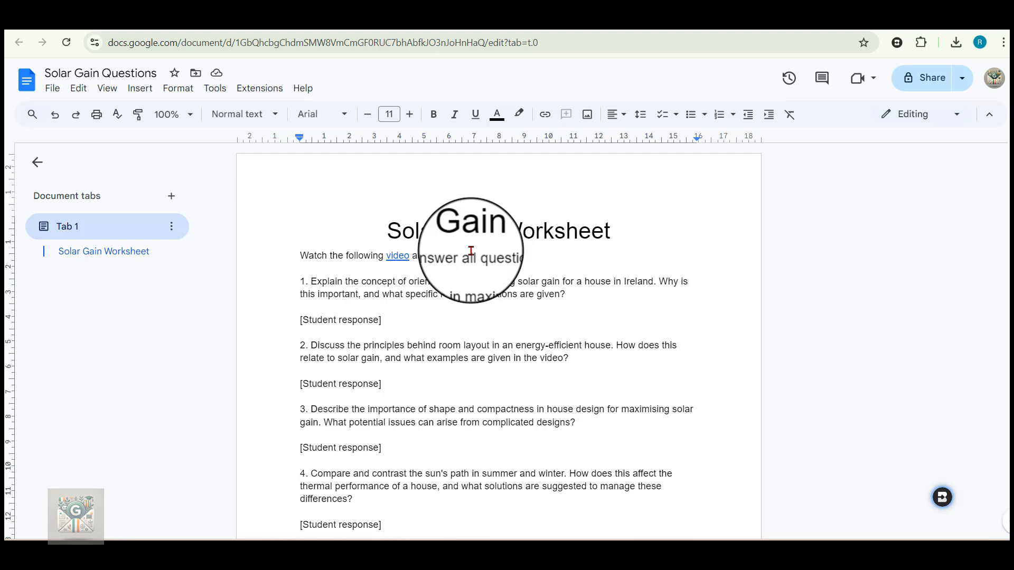
# Make a copy of the Solar Gain Questions document in My Drive and return to the original document
pyautogui.click(53, 88)
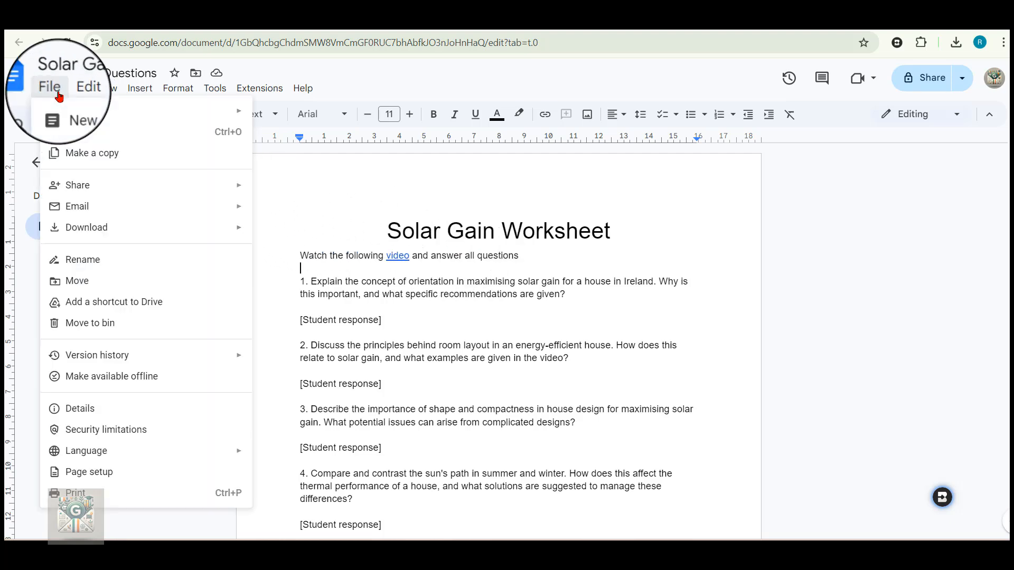
pyautogui.click(79, 154)
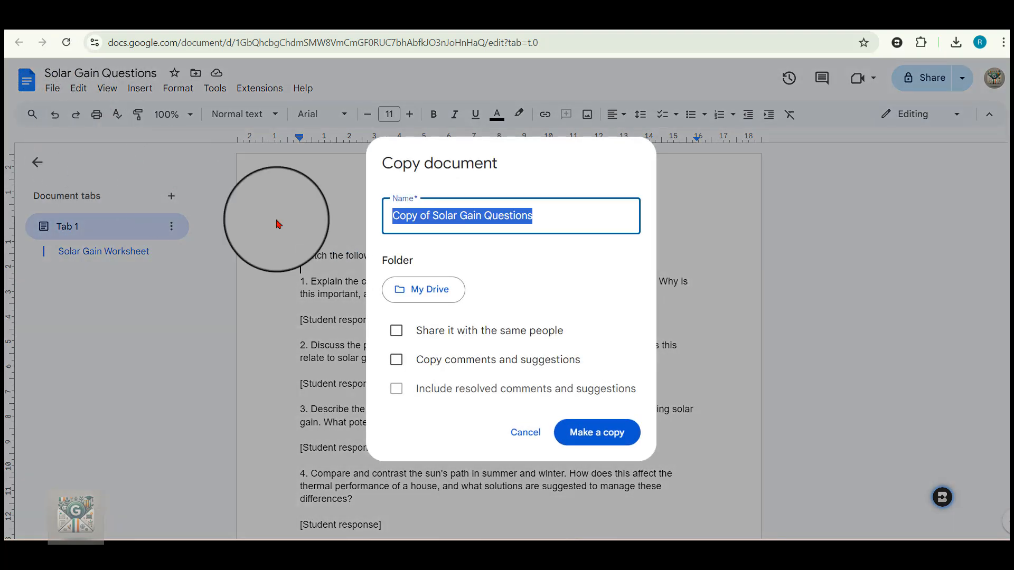
pyautogui.click(610, 438)
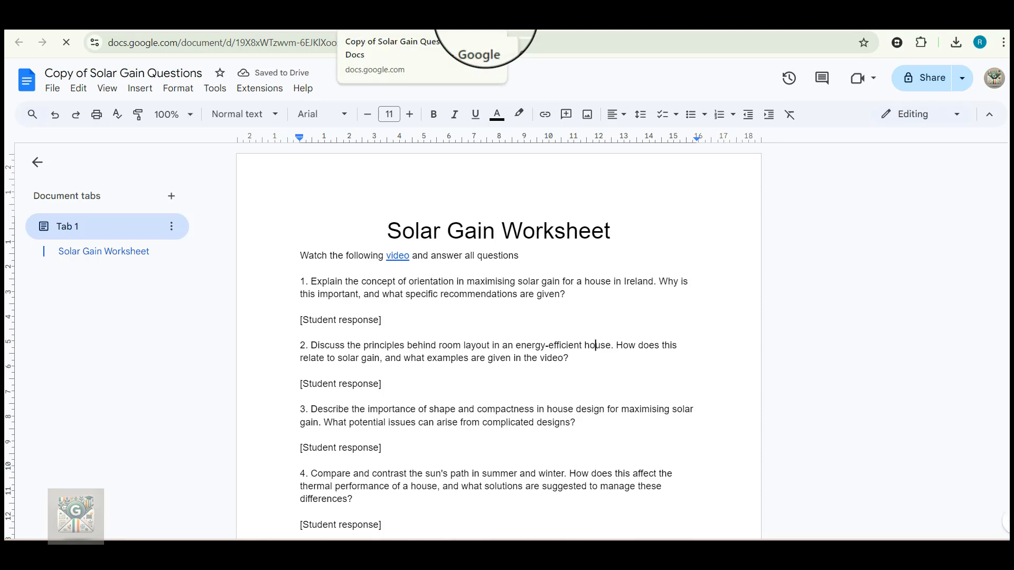
pyautogui.click(485, 16)
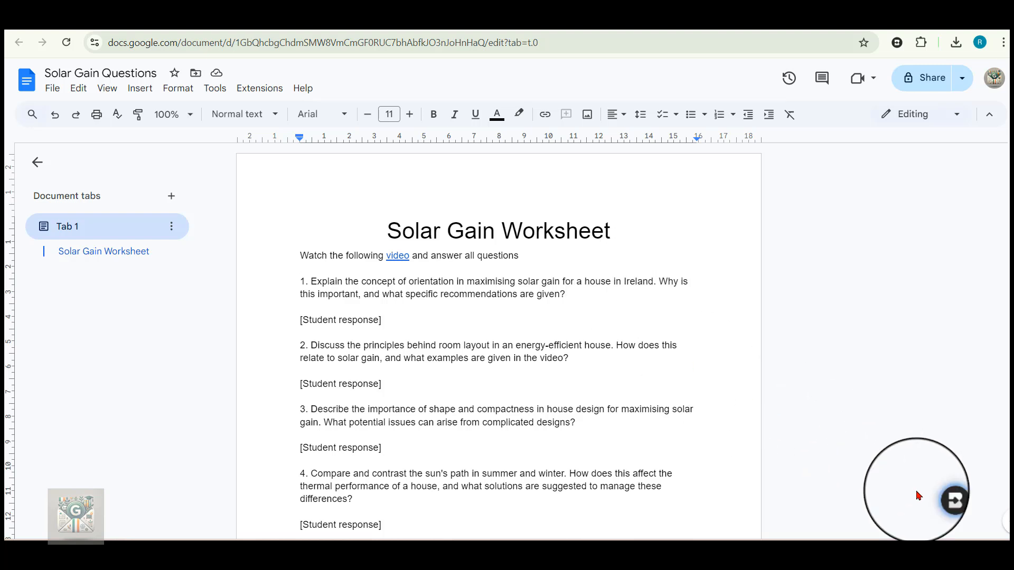
# Start a Brisk Something Else creation with the prompt "Create an answer key for this quiz which was generated from a YouTube video."
pyautogui.click(941, 500)
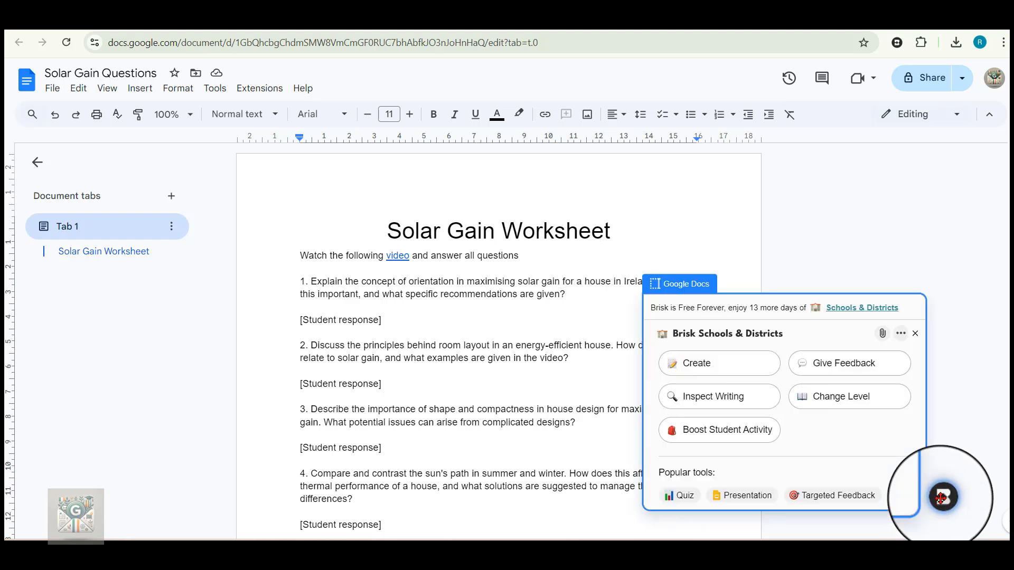
pyautogui.click(735, 364)
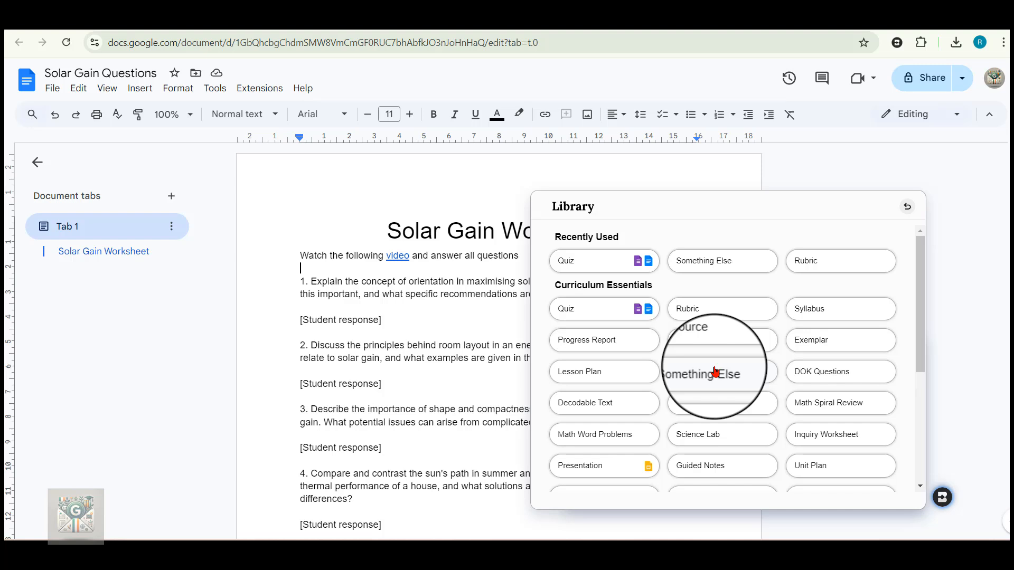
pyautogui.click(715, 372)
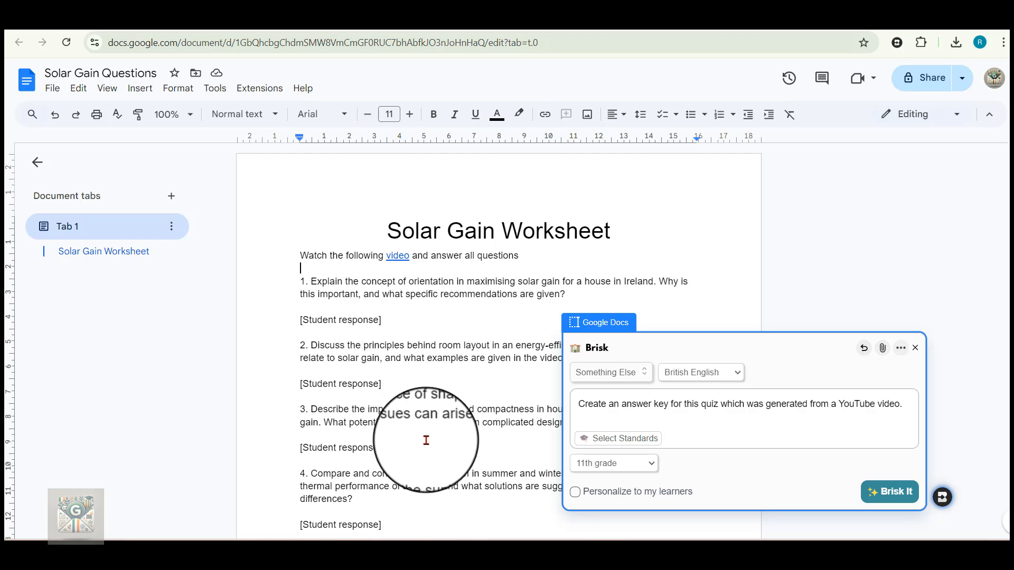
# Select all ten worksheet questions with their response placeholders as the source text and generate the answer key with Brisk
pyautogui.scroll(-6, 426, 440)
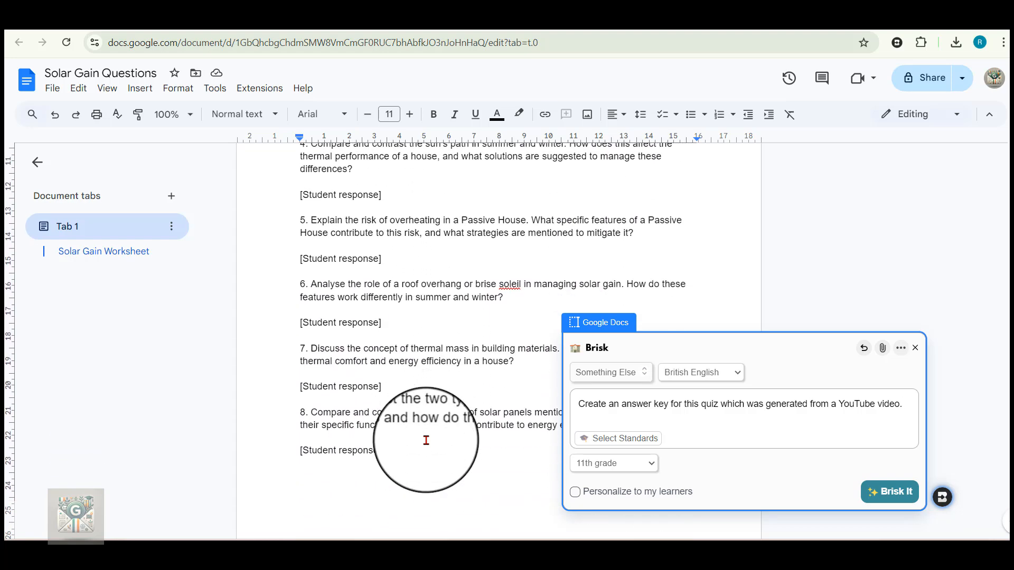
pyautogui.scroll(-6, 437, 454)
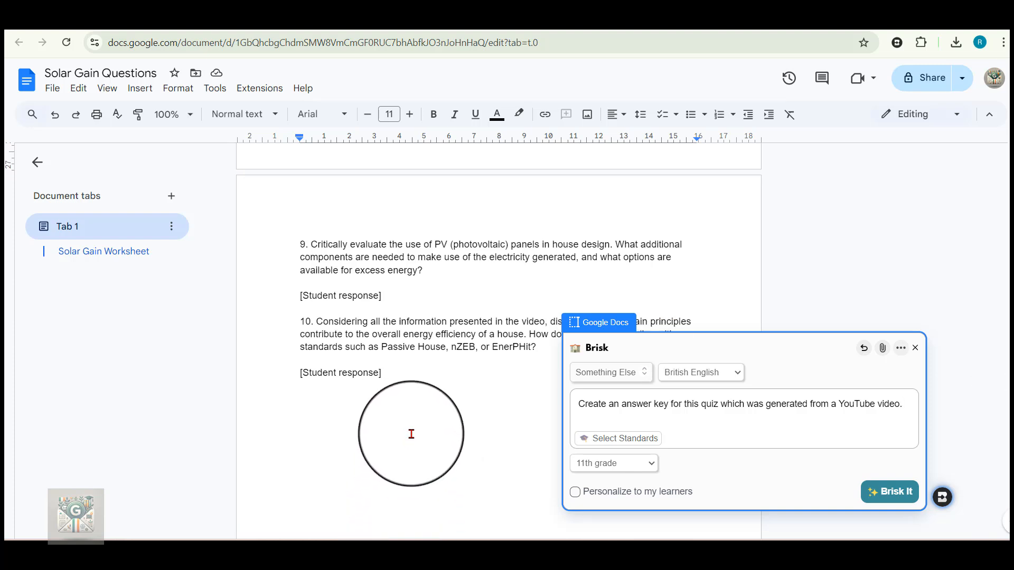
pyautogui.moveTo(398, 375); pyautogui.dragTo(286, 253)
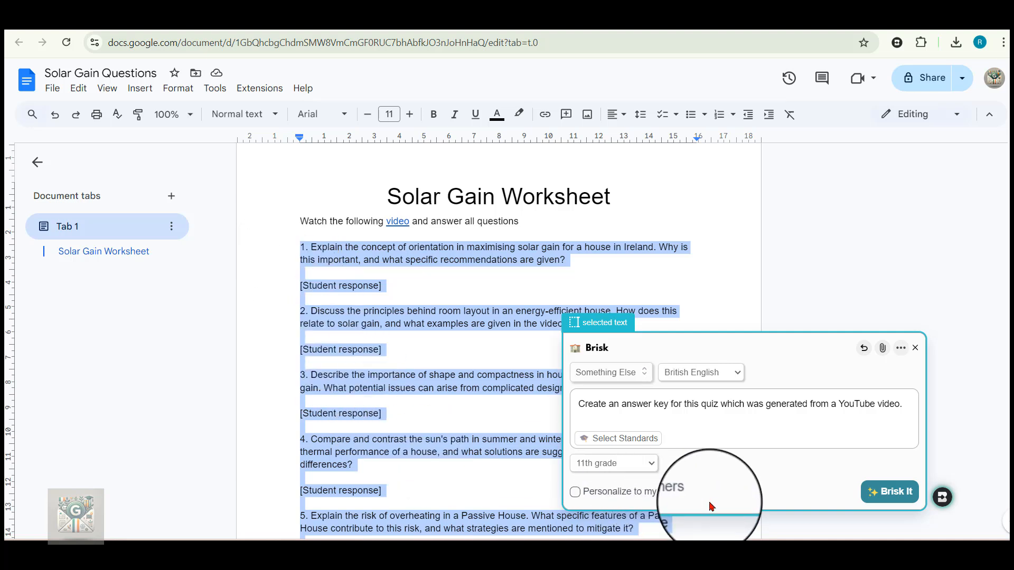
pyautogui.click(882, 493)
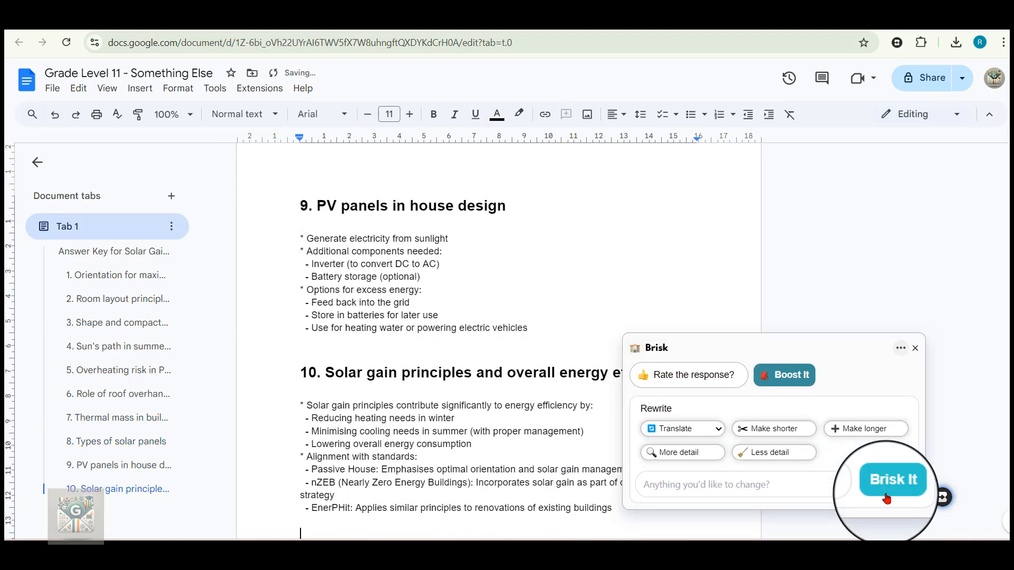
# Dismiss the Brisk assistant and rename the generated document as "answer key"
pyautogui.click(916, 350)
pyautogui.scroll(3, 449, 324)
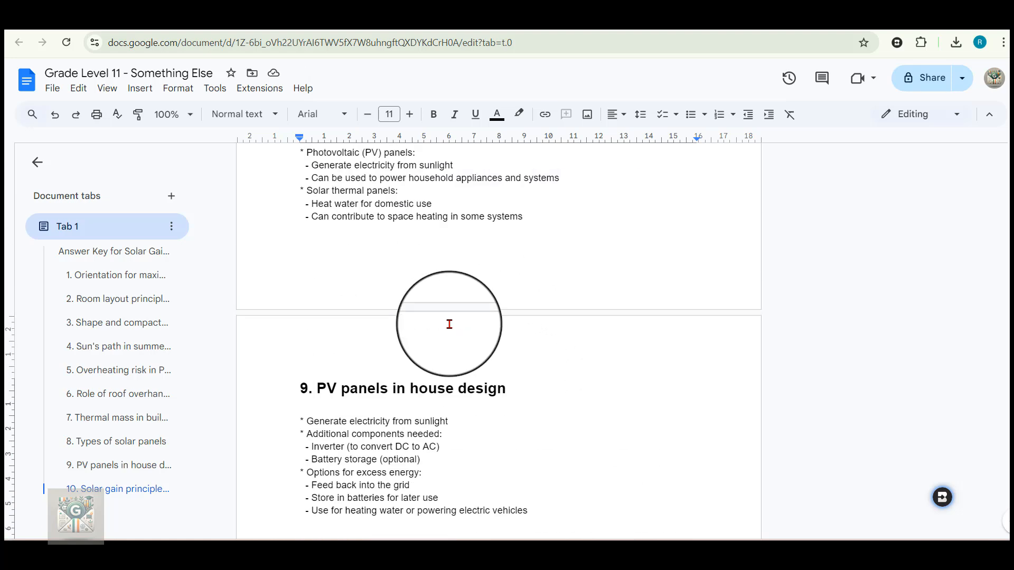
pyautogui.scroll(4, 449, 324)
pyautogui.click(215, 70)
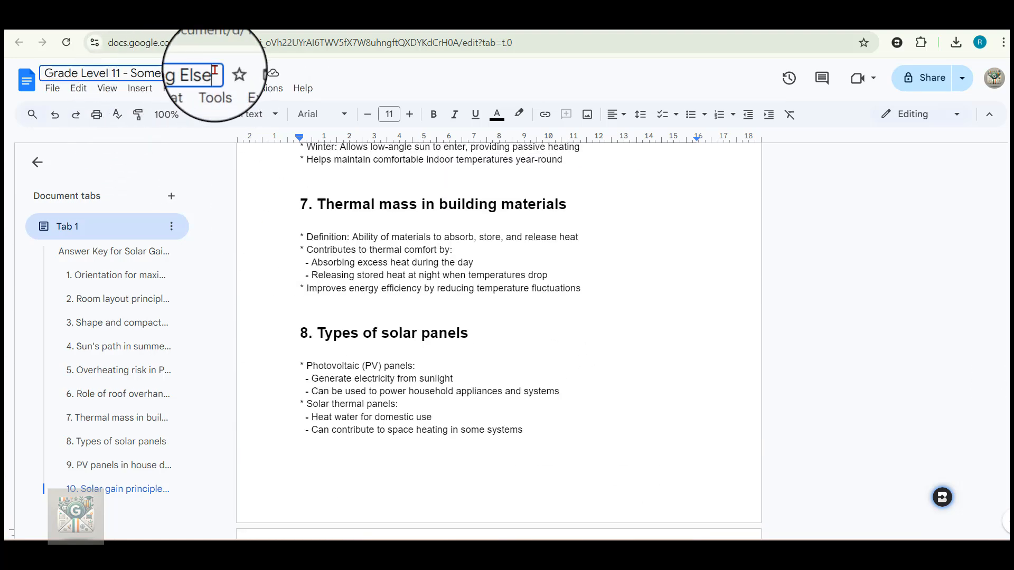
pyautogui.hotkey('ctrl', 'a')
pyautogui.write('answer key')
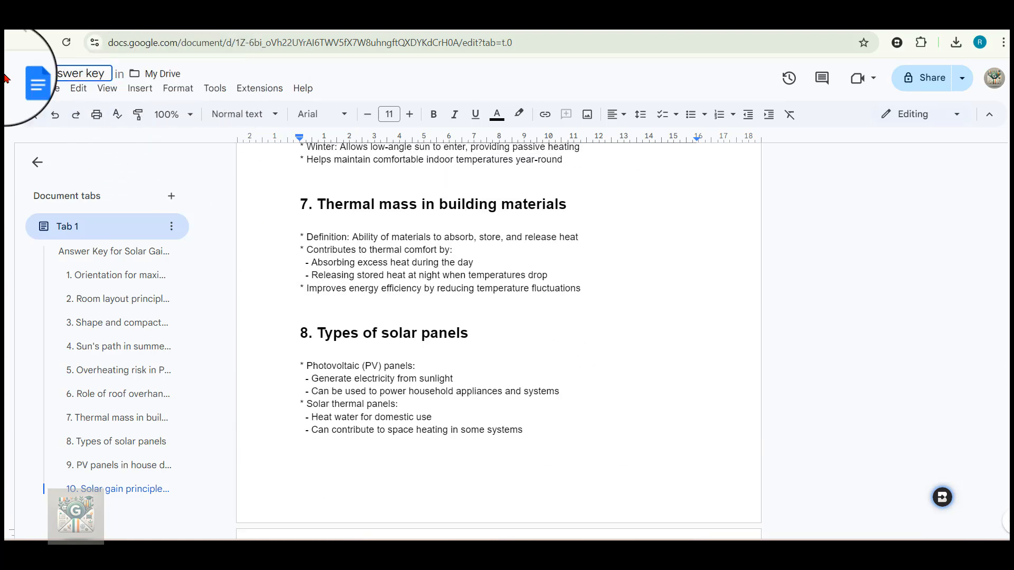
# Move the answer key document from My Drive to the Solar Gain folder
pyautogui.click(136, 75)
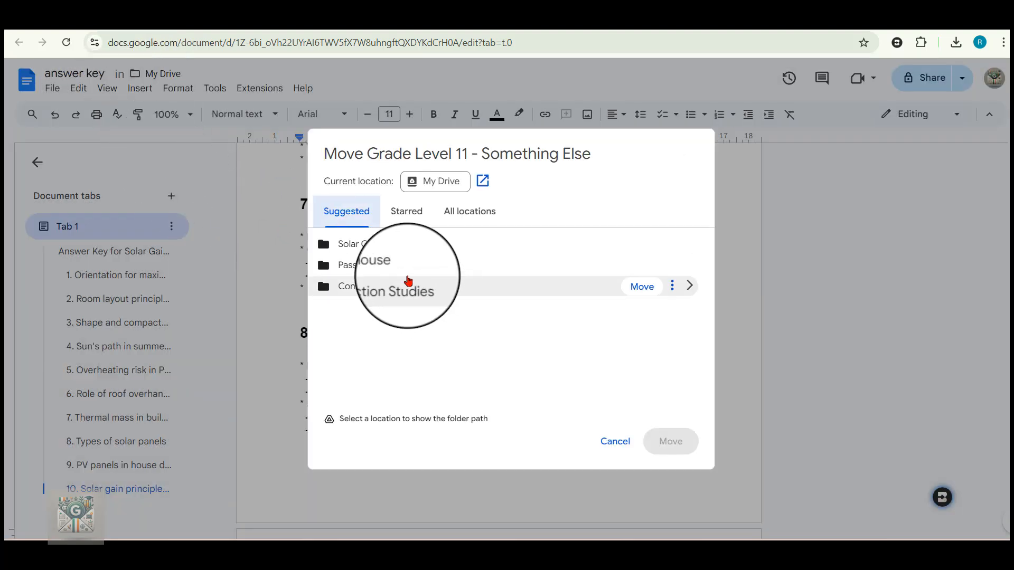
pyautogui.click(376, 248)
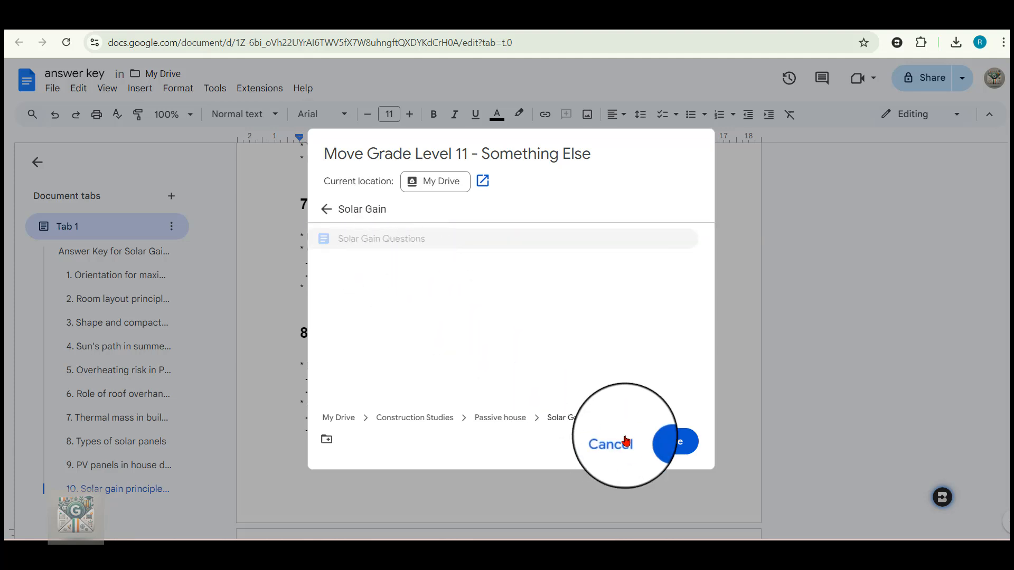
pyautogui.click(671, 452)
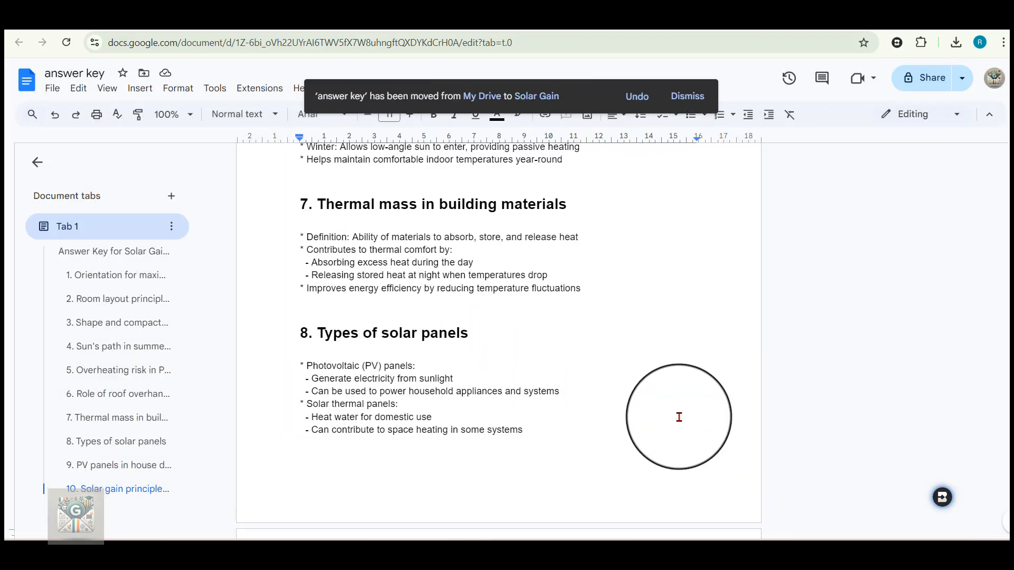
pyautogui.click(819, 296)
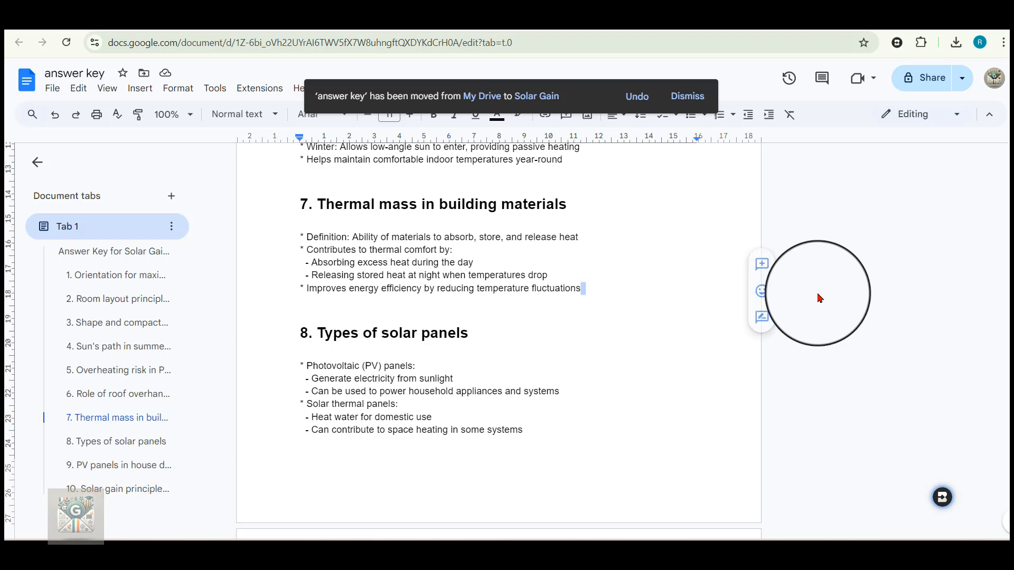
# Make a copy of the answer key document in My Drive under the name "Copy of answer key"
pyautogui.click(53, 88)
pyautogui.click(81, 153)
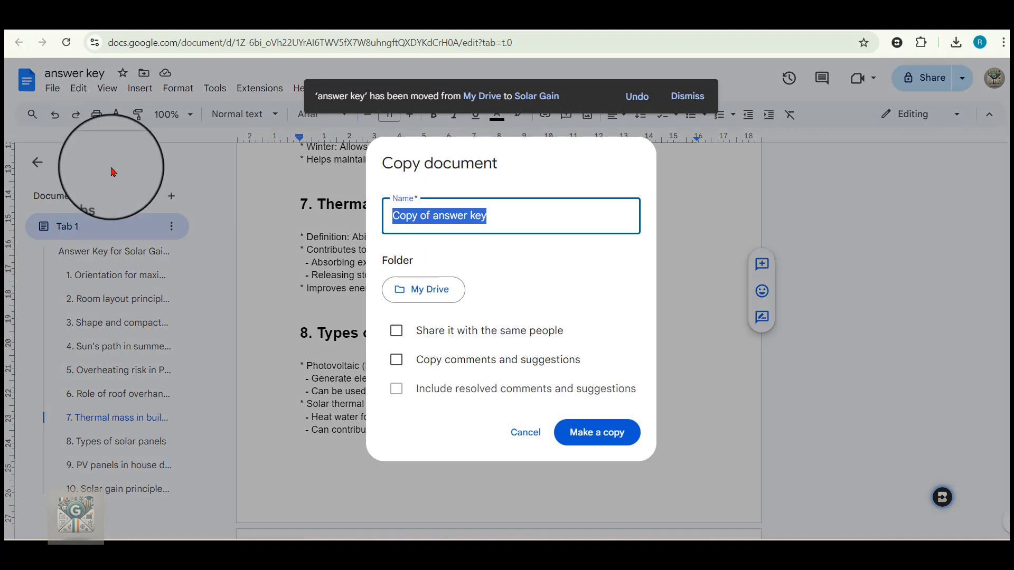
pyautogui.click(597, 432)
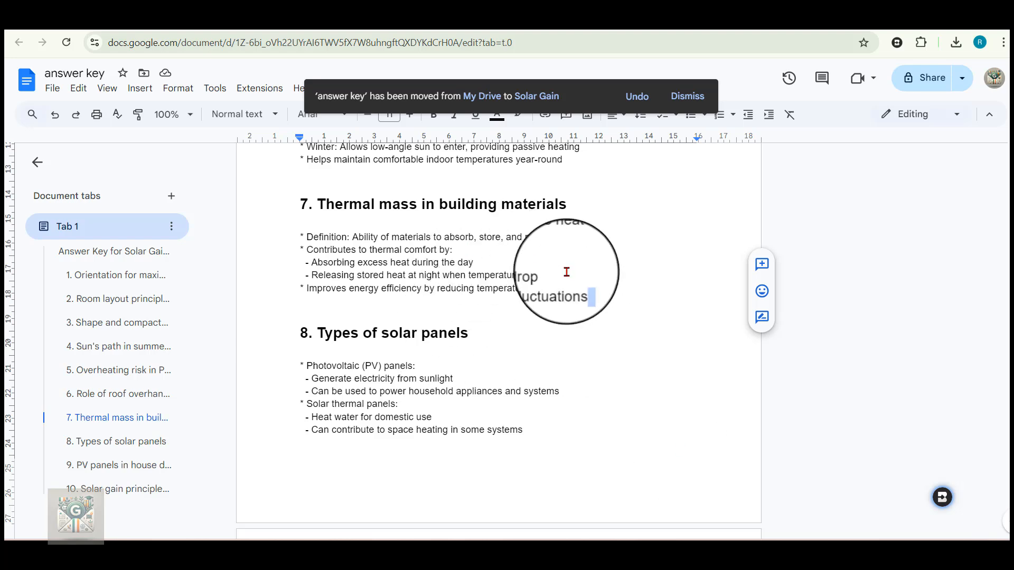
# Start a Brisk Rubric with a prompt to use this answer key for the quiz's rubric, checking answer quality and understanding of the concepts
pyautogui.scroll(3, 555, 294)
pyautogui.scroll(-5, 554, 294)
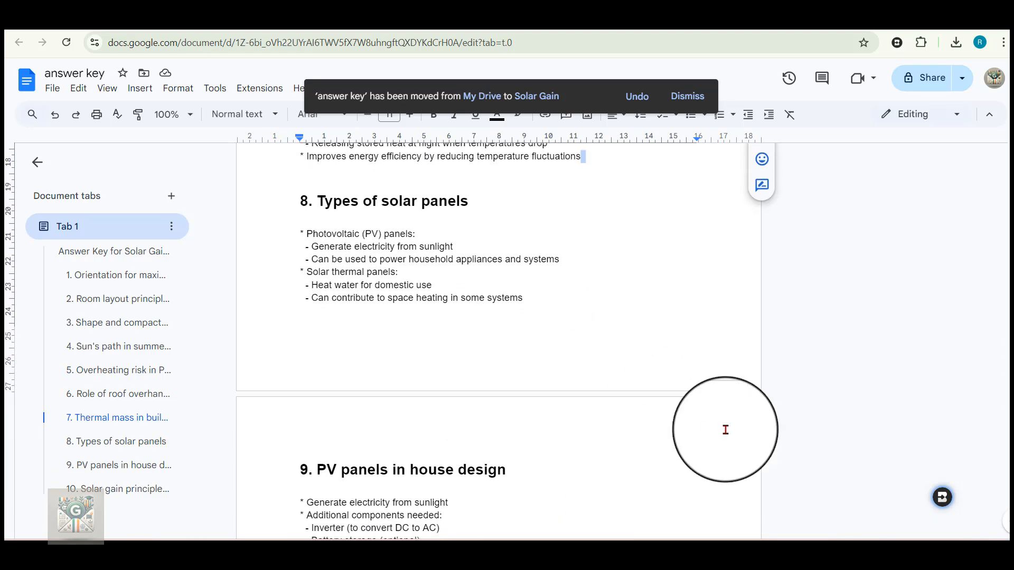
pyautogui.click(942, 498)
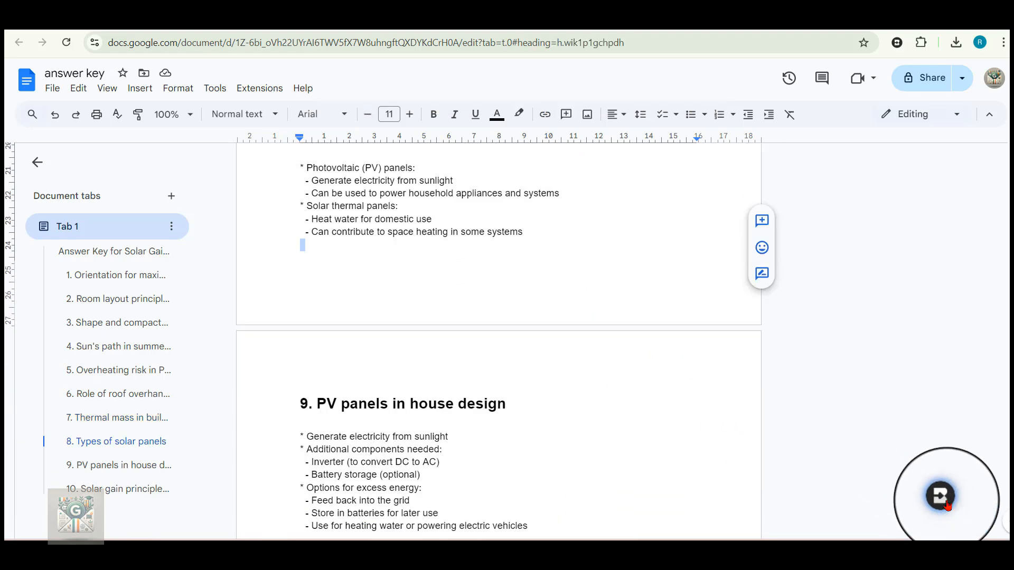
pyautogui.click(943, 499)
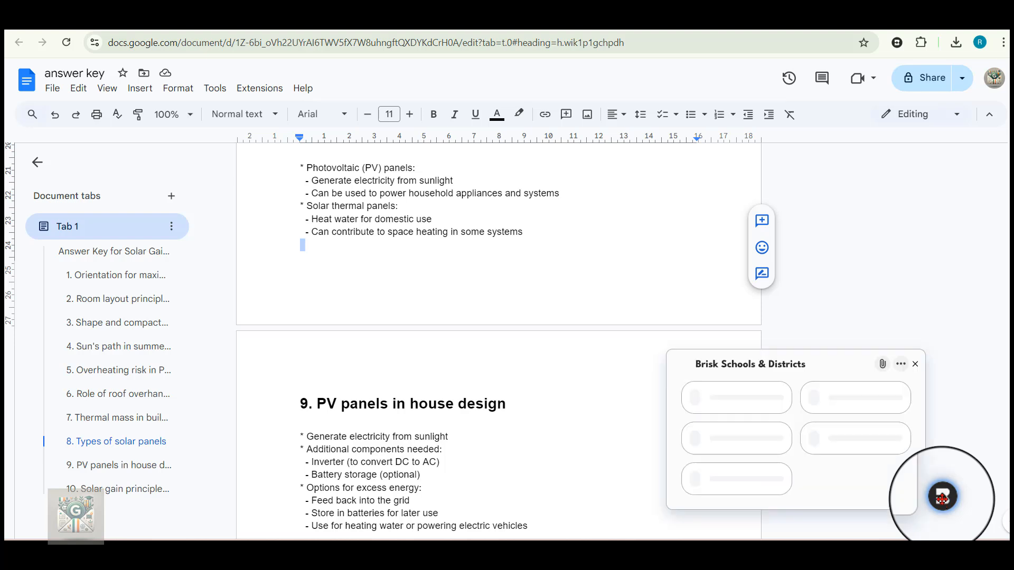
pyautogui.click(744, 369)
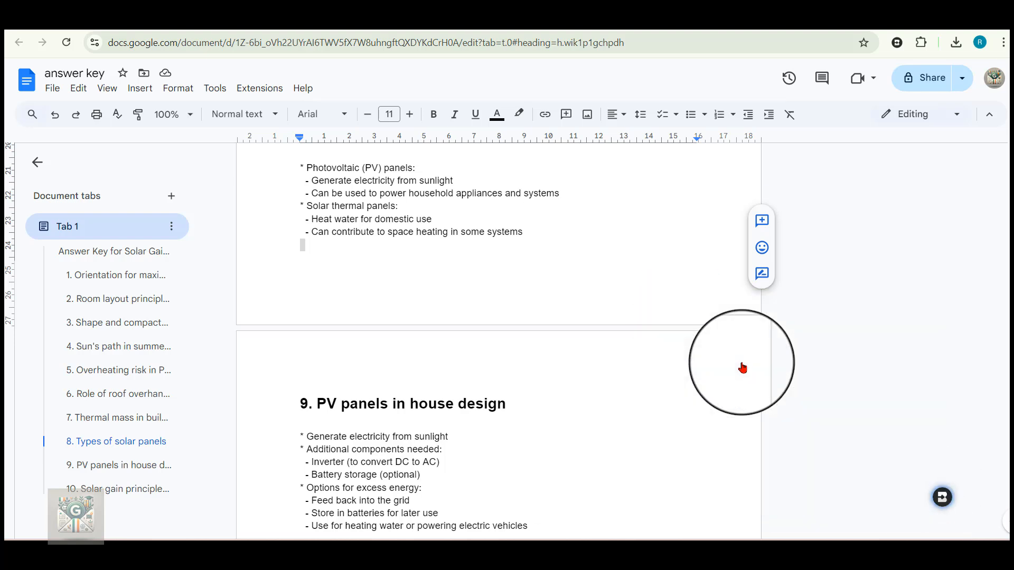
pyautogui.click(710, 315)
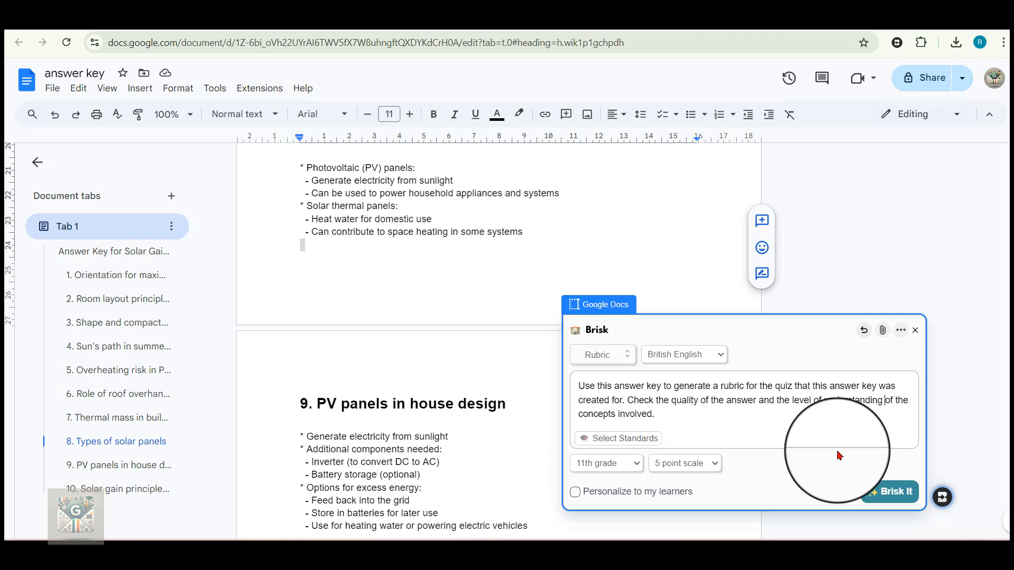
# Select the answer key text from section 1 through section 10 as the source and generate the rubric with Brisk
pyautogui.scroll(-6, 486, 385)
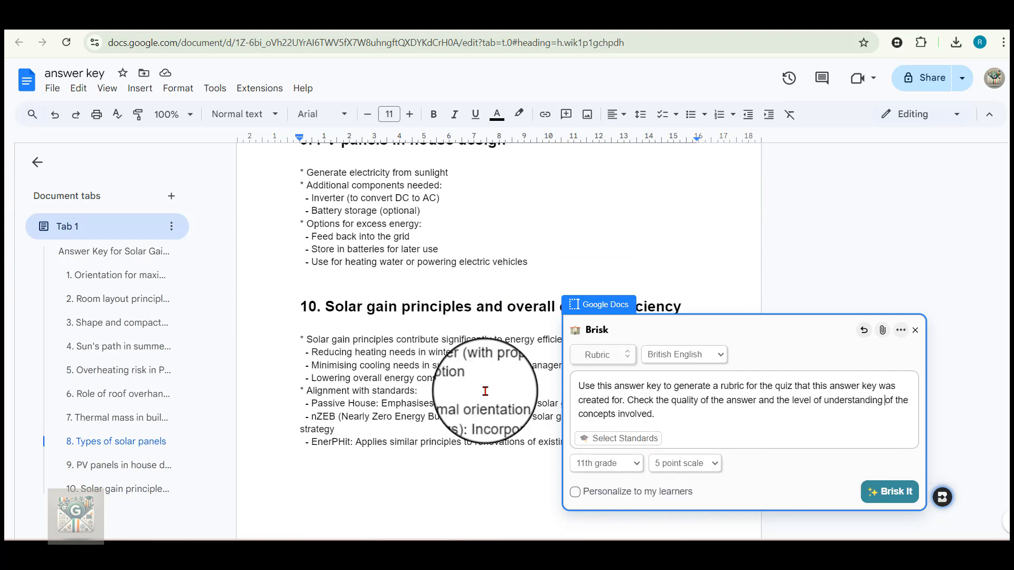
pyautogui.scroll(-3, 507, 343)
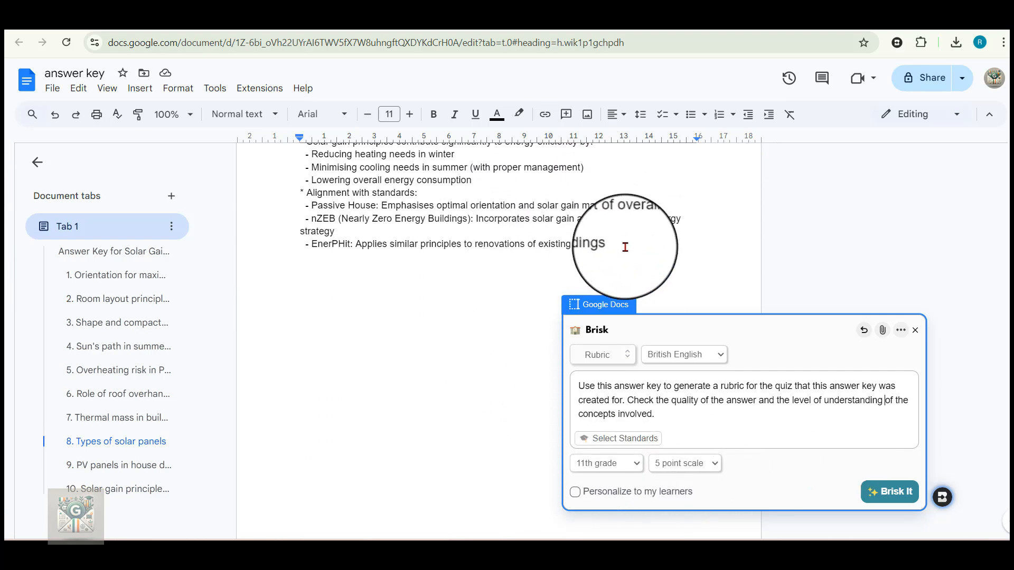
pyautogui.click(617, 246)
pyautogui.moveTo(617, 245); pyautogui.dragTo(291, 251)
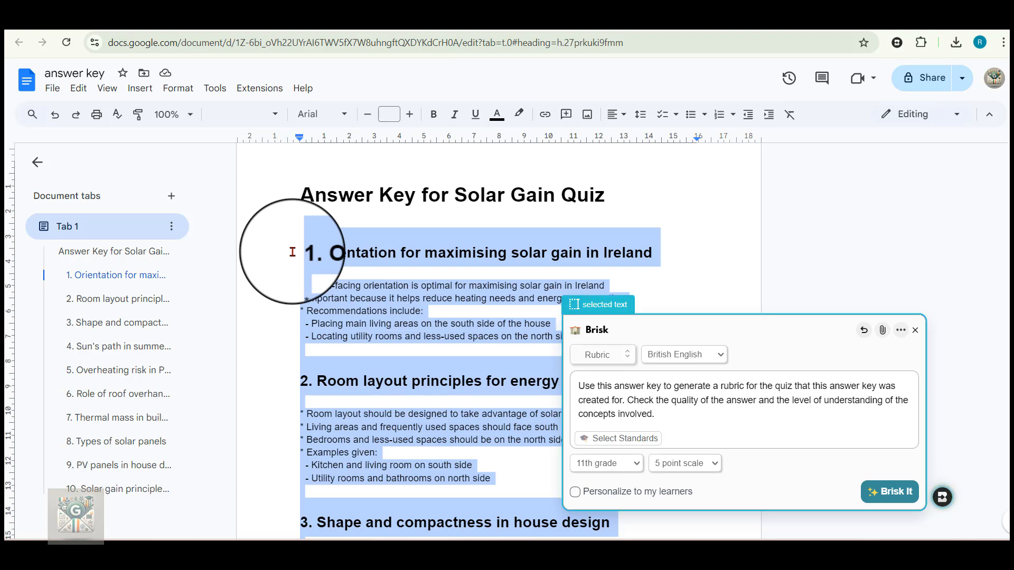
pyautogui.click(893, 492)
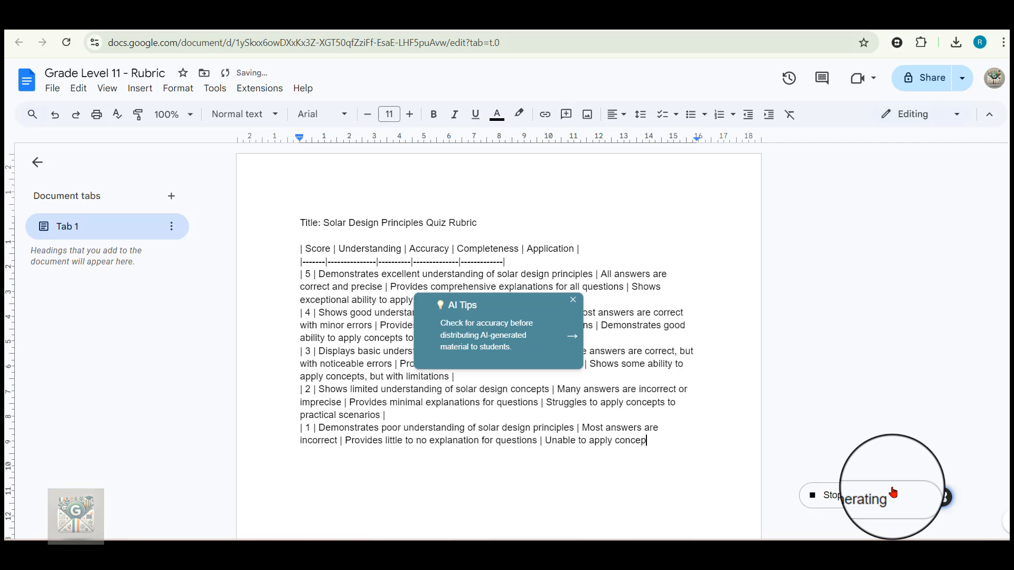
# Look over the generated rubric table and rename the document as "Solar Gain Rubric"
pyautogui.scroll(-2, 505, 295)
pyautogui.scroll(3, 505, 295)
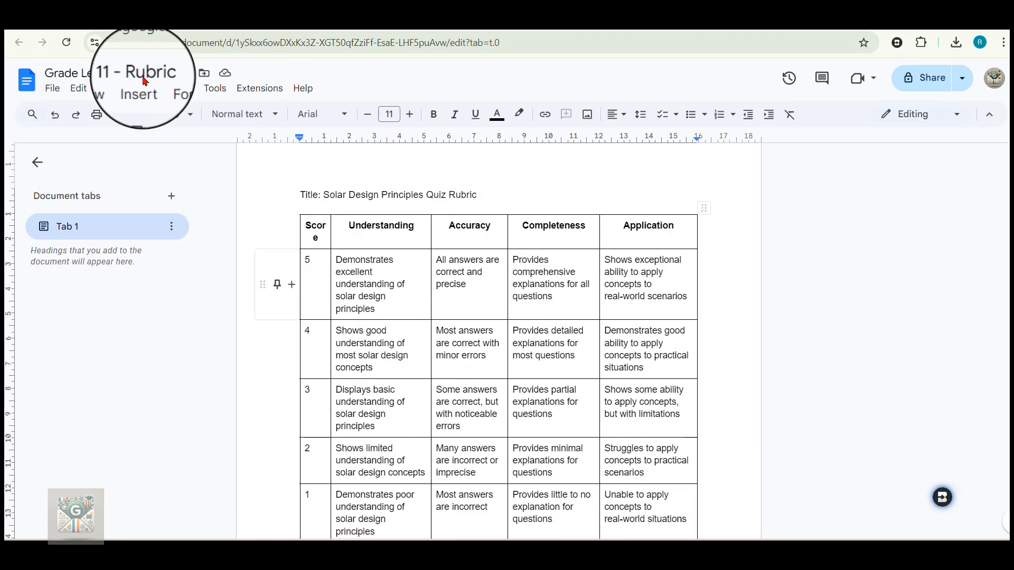
pyautogui.click(166, 71)
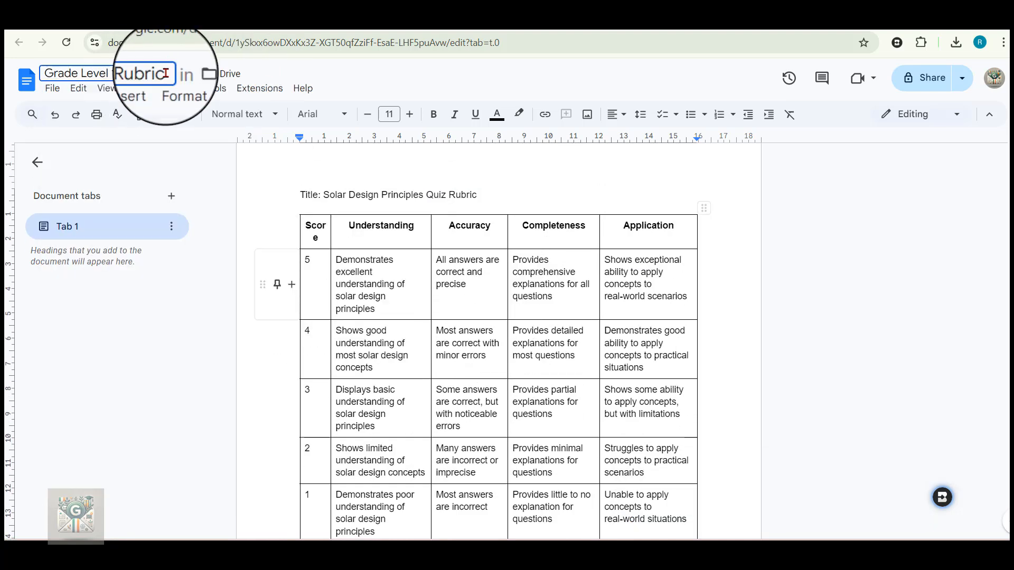
pyautogui.moveTo(165, 72); pyautogui.dragTo(45, 73)
pyautogui.write('S')
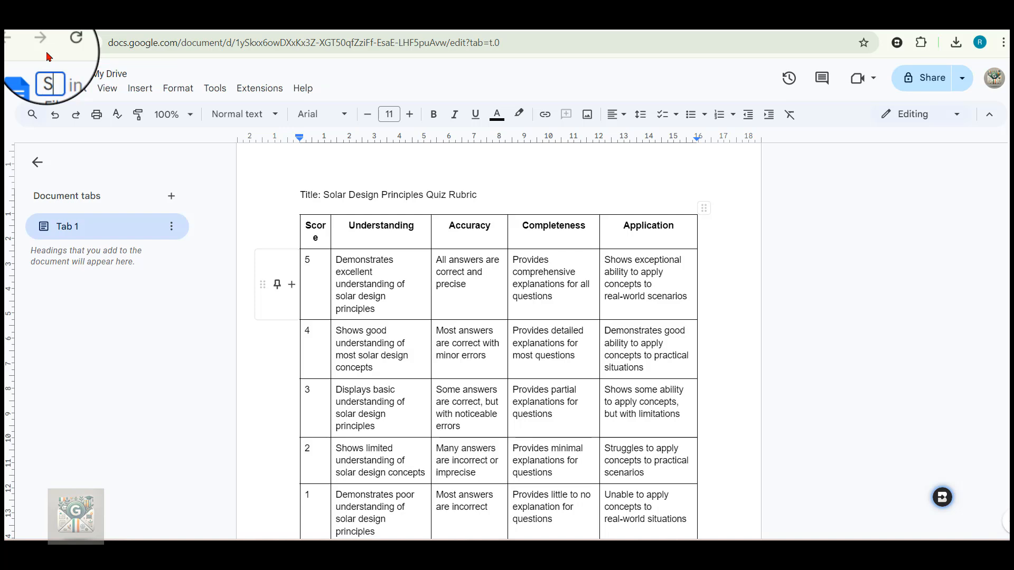
pyautogui.write('olar Gain Rubric')
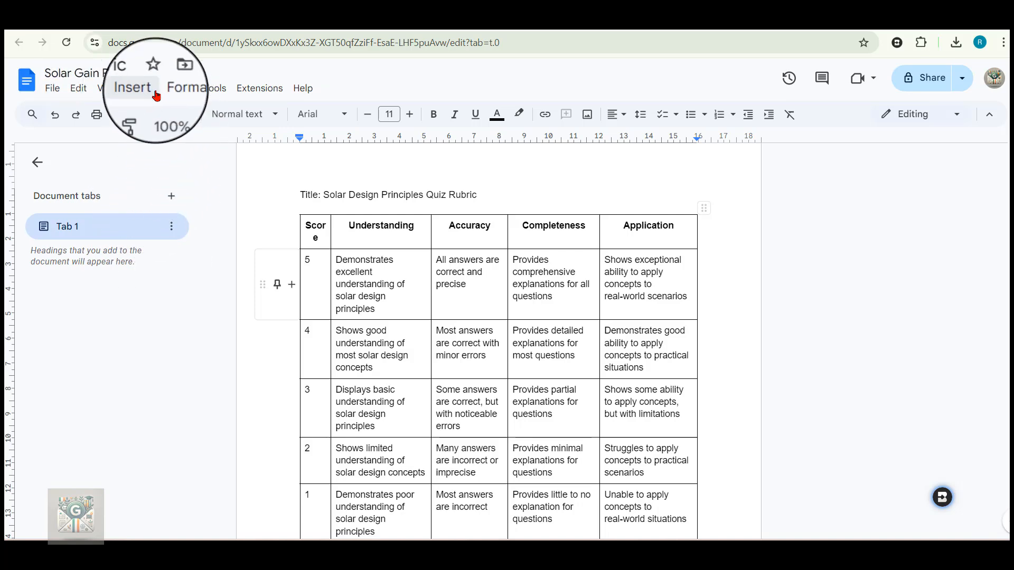
# Move the rubric document from My Drive into the Solar Gain folder
pyautogui.click(175, 73)
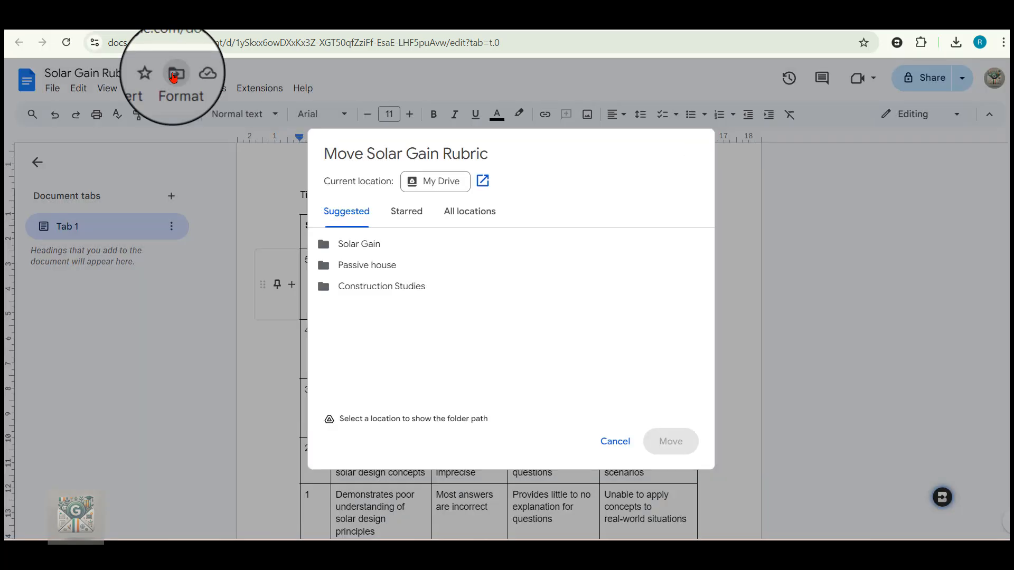
pyautogui.click(325, 246)
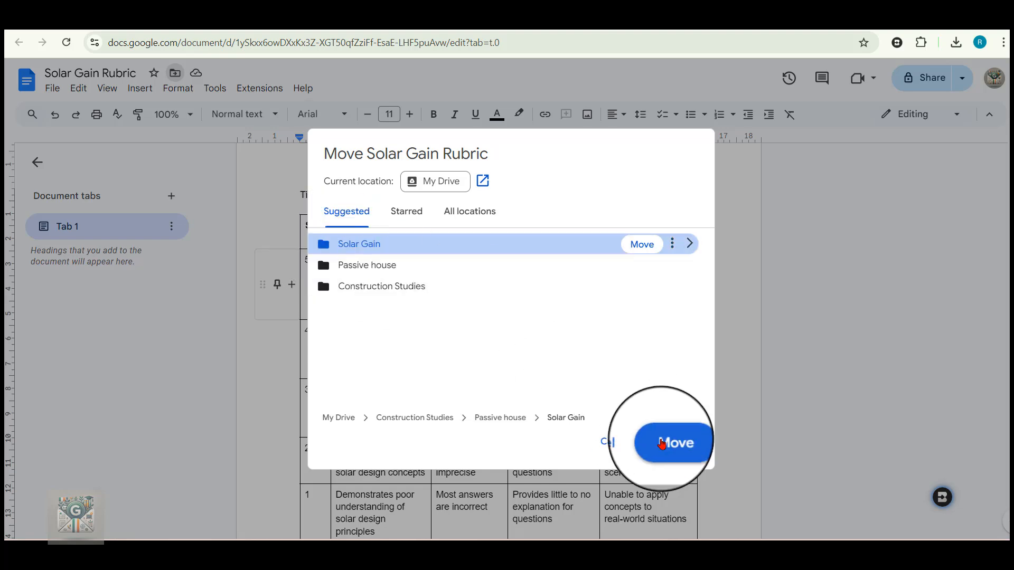
pyautogui.click(670, 441)
pyautogui.scroll(1, 285, 185)
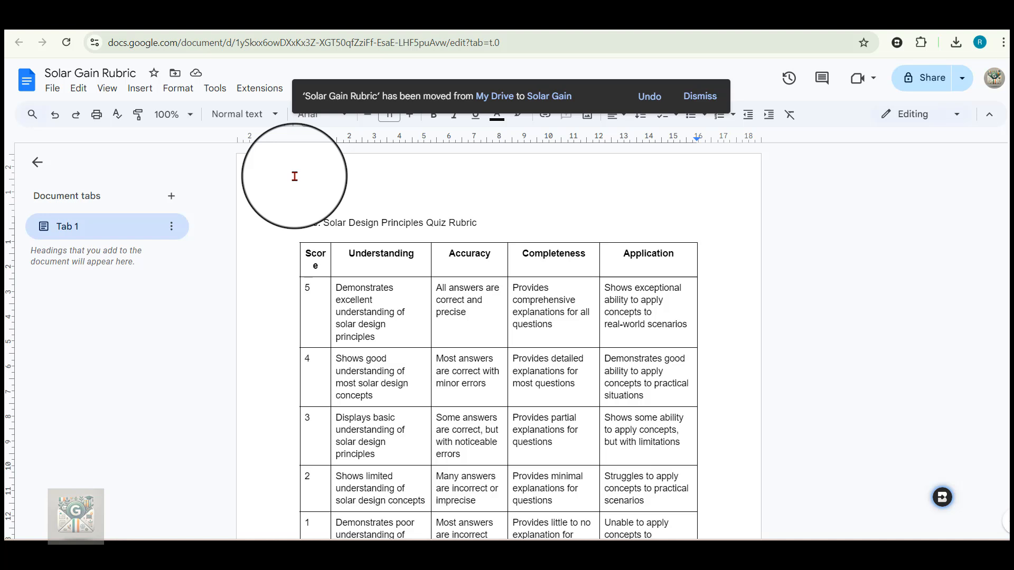
# Download the Solar Gain Rubric as a PDF document and return to the browser from the opened PDF
pyautogui.click(51, 94)
pyautogui.moveTo(96, 227)
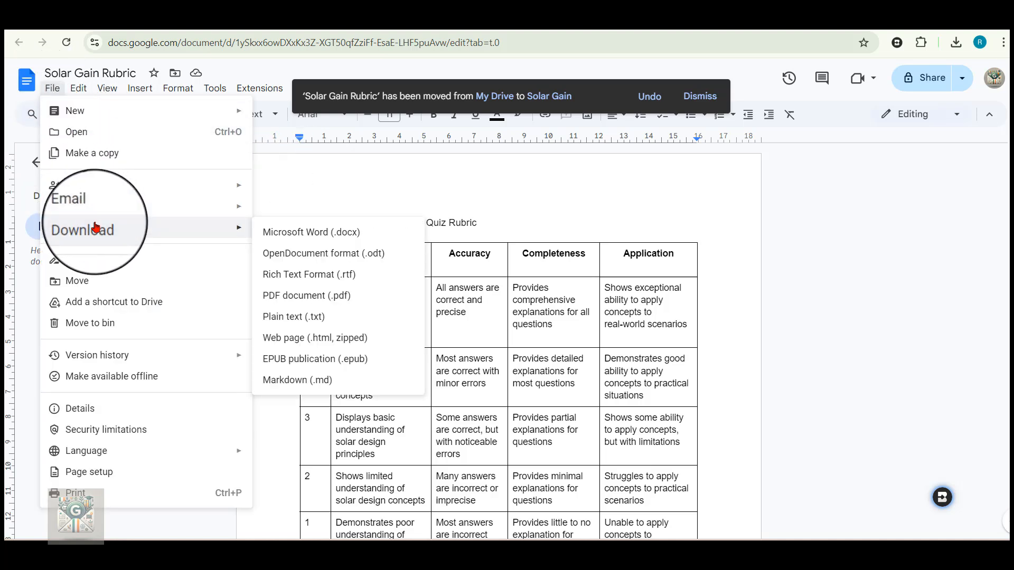
pyautogui.click(302, 303)
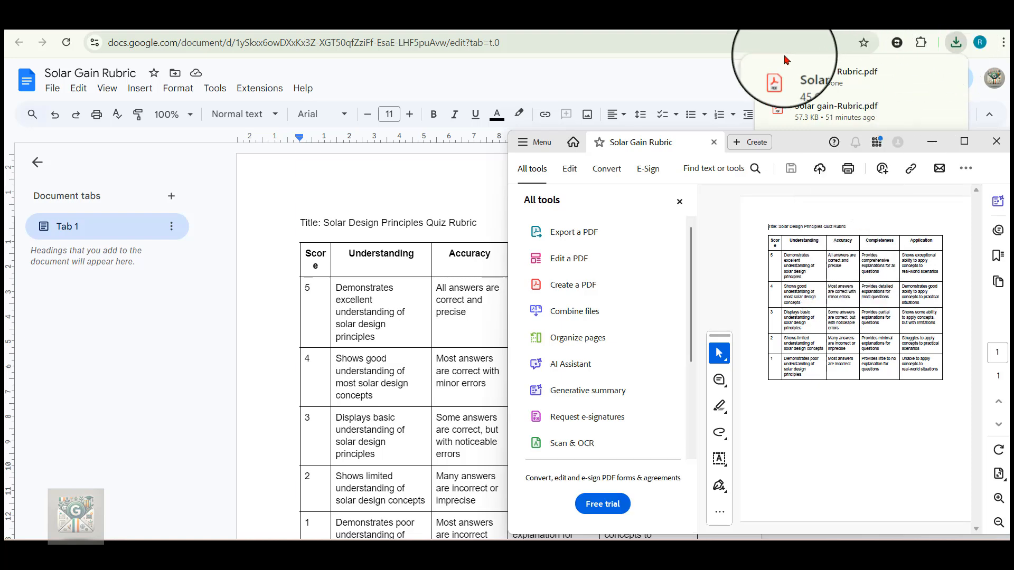
pyautogui.click(206, 185)
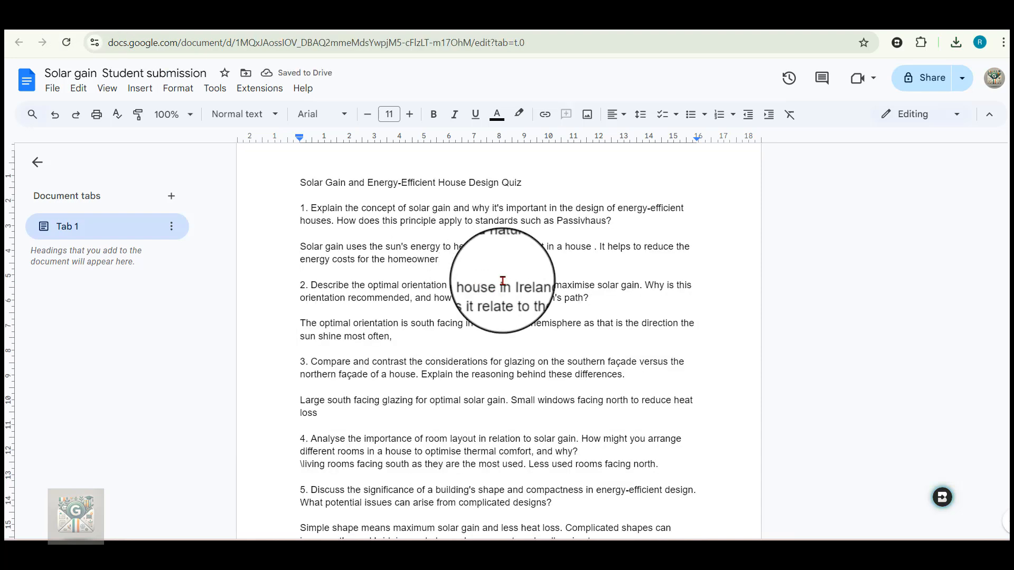
# Start Brisk's Targeted feedback on the Solar gain Student submission document and look over the student's answers
pyautogui.click(943, 502)
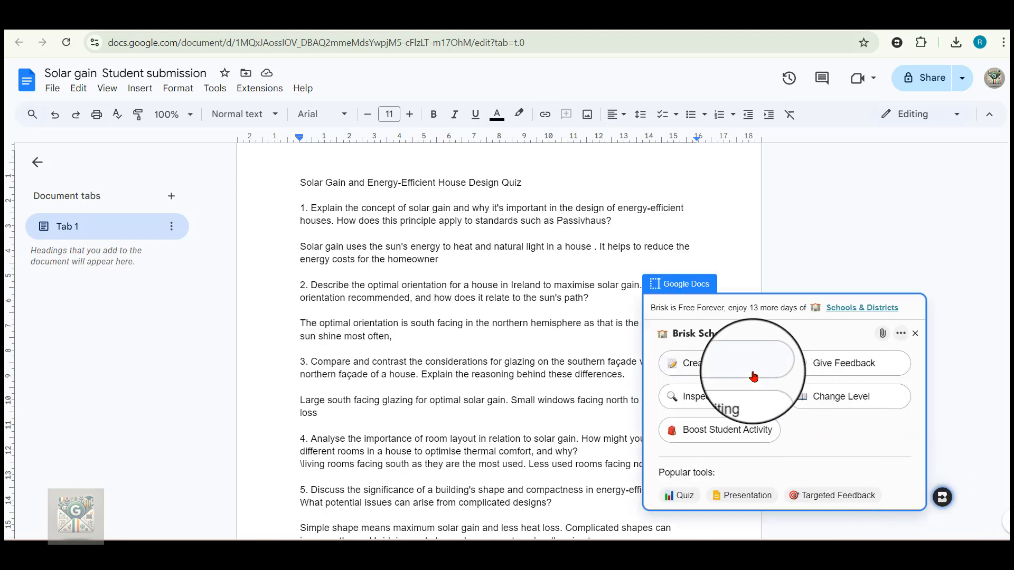
pyautogui.click(842, 367)
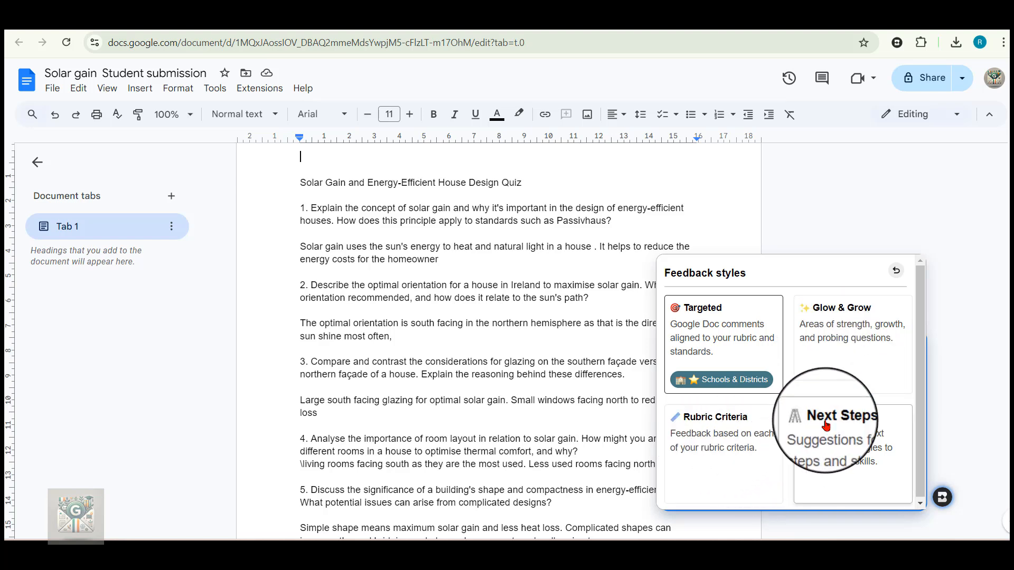
pyautogui.click(724, 330)
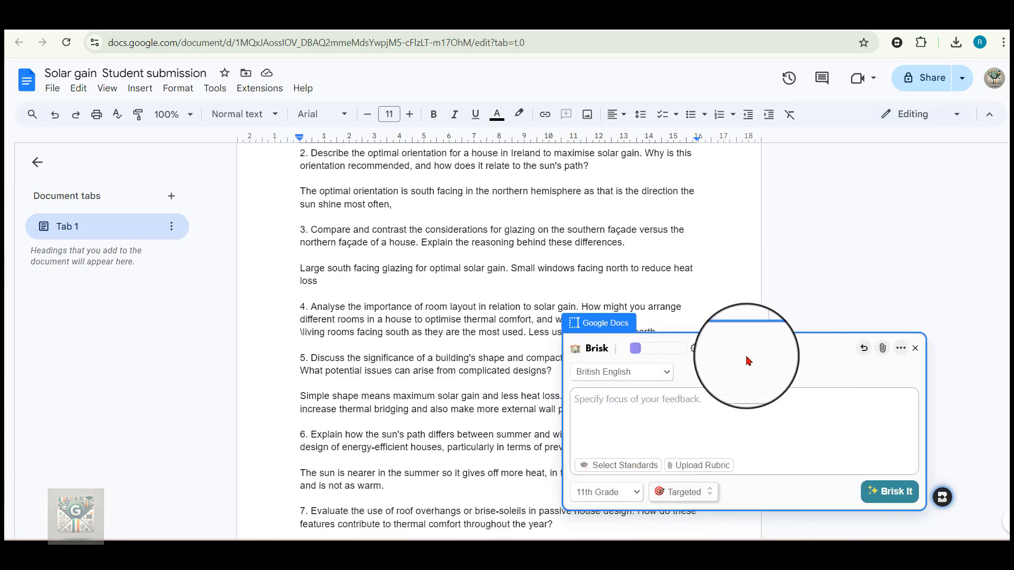
pyautogui.scroll(5, 776, 321)
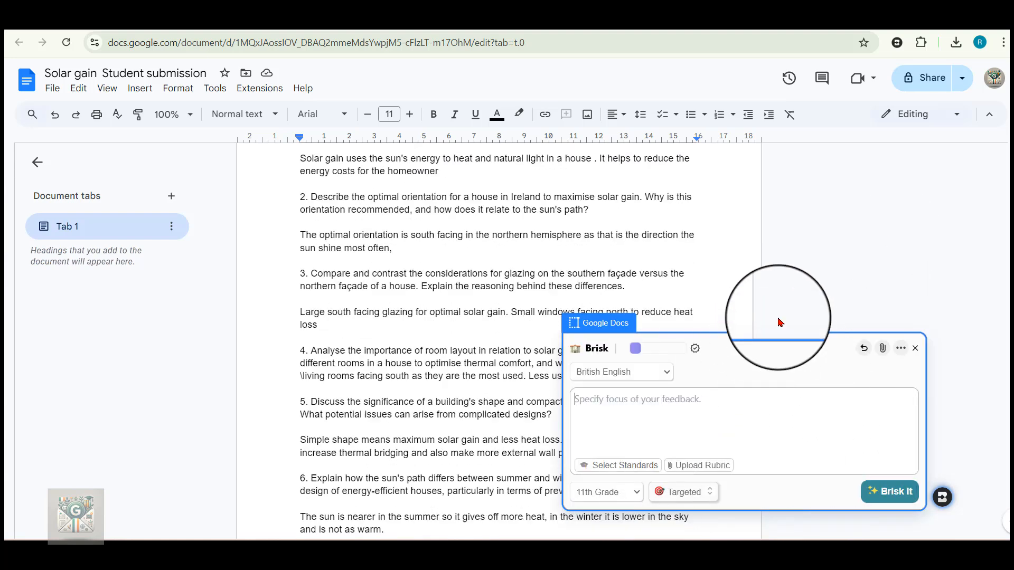
pyautogui.scroll(-5, 816, 283)
pyautogui.click(807, 399)
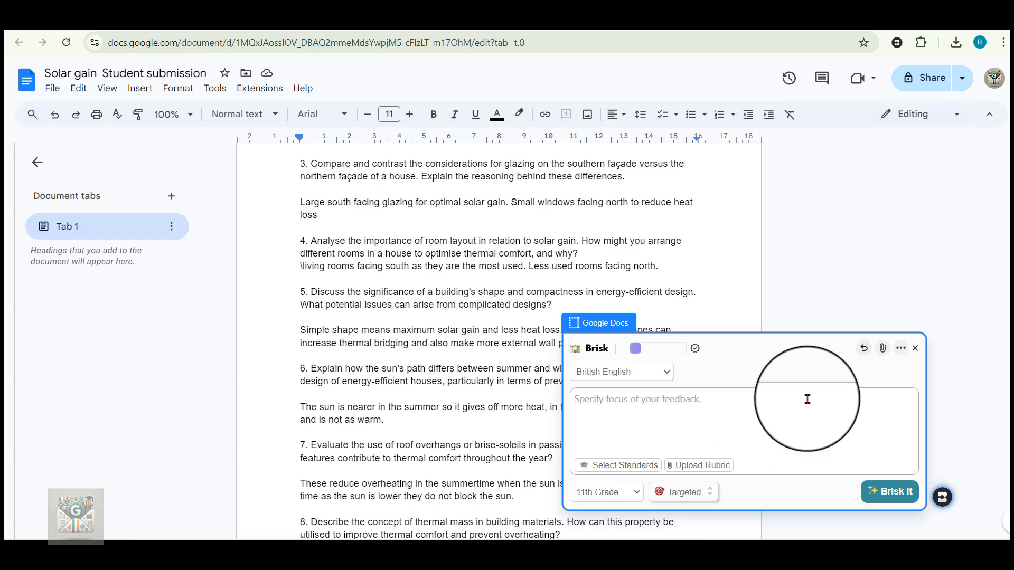
# Attach the Solar Gain Rubric PDF and generate feedback based on the rubric, checking the quality of all 10 answers with feedback for each
pyautogui.click(693, 468)
pyautogui.click(149, 119)
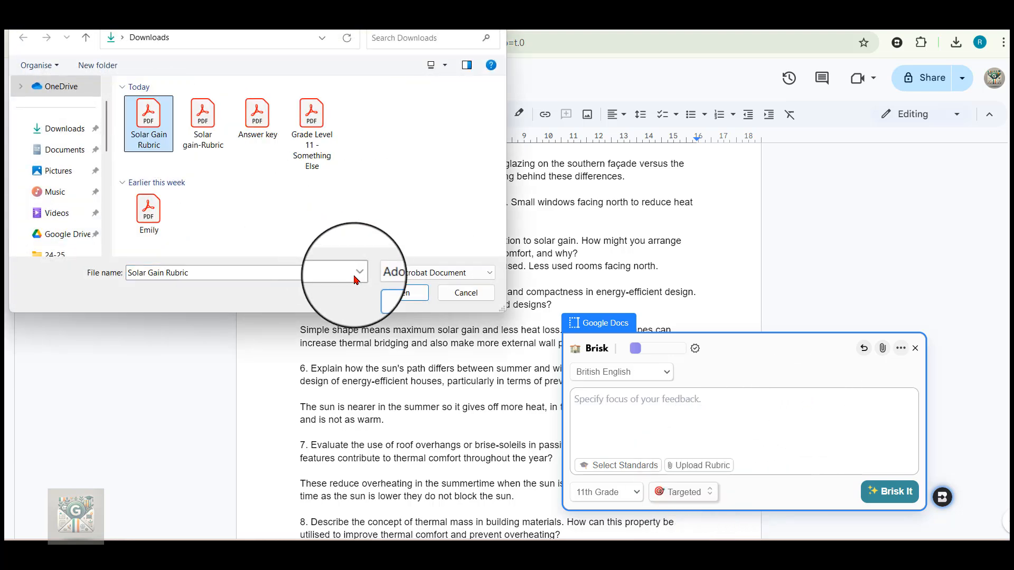
pyautogui.click(391, 302)
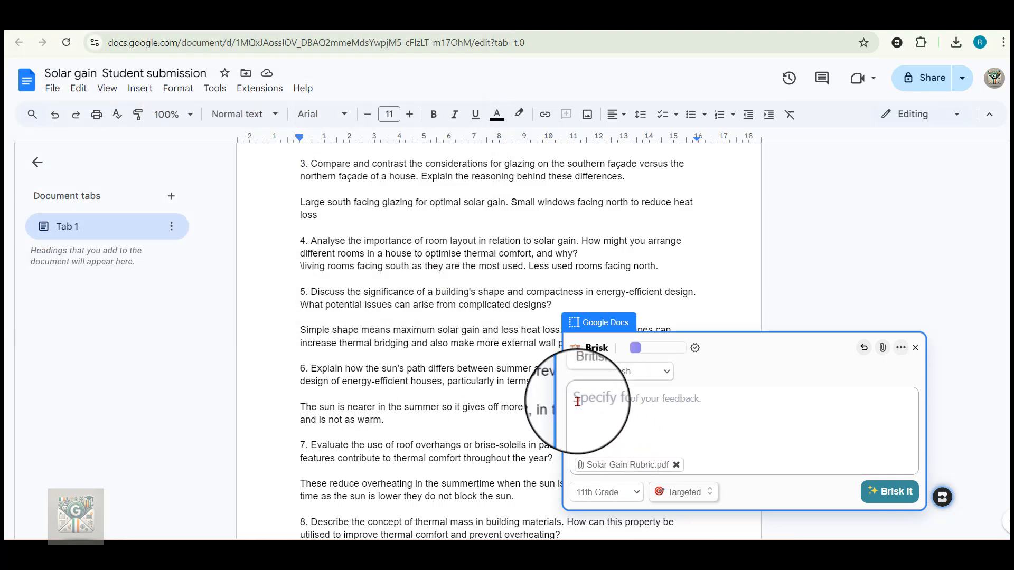
pyautogui.write('Generate feed back based on the rubric. Check the quality of all 10 answers and give feedback for each answer.')
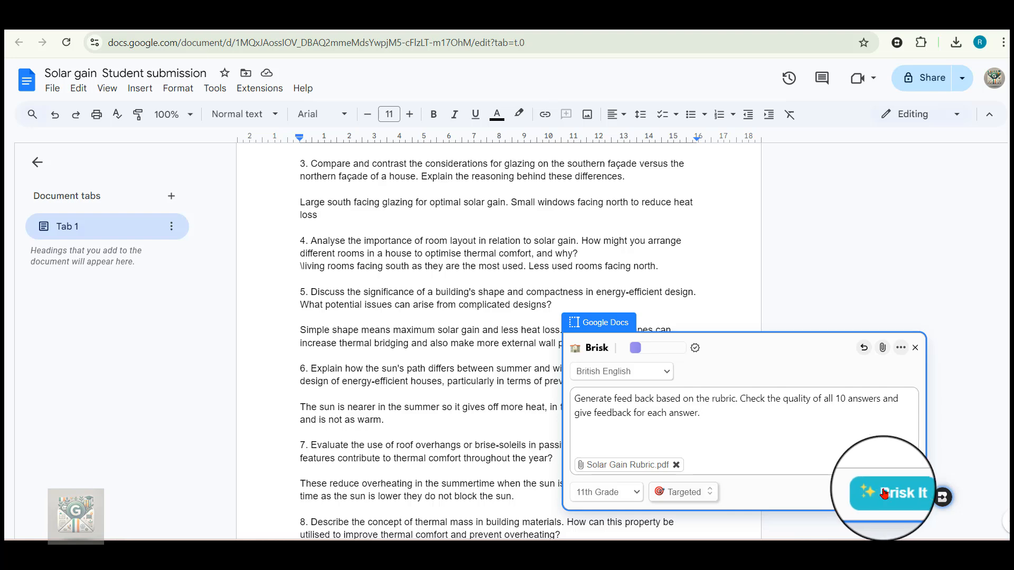
pyautogui.click(885, 494)
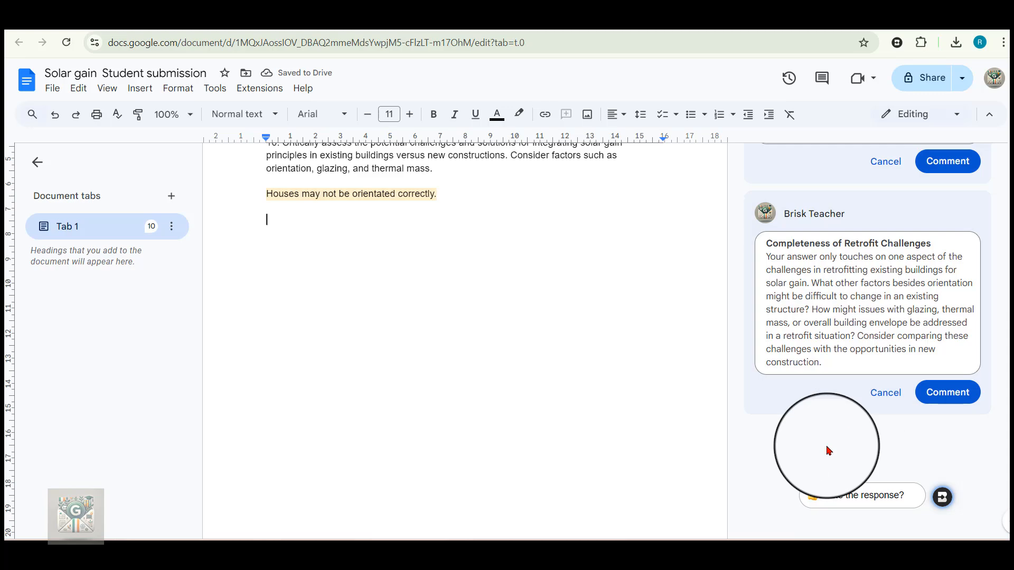
# Review Brisk's suggested feedback and post the suggestions as comments on the student's answers
pyautogui.scroll(16, 826, 447)
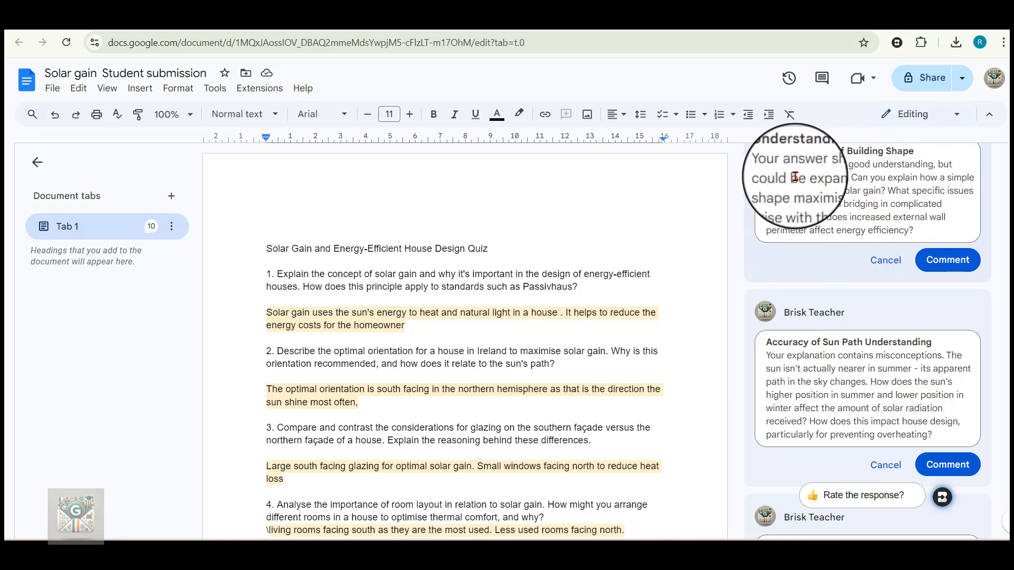
pyautogui.click(944, 264)
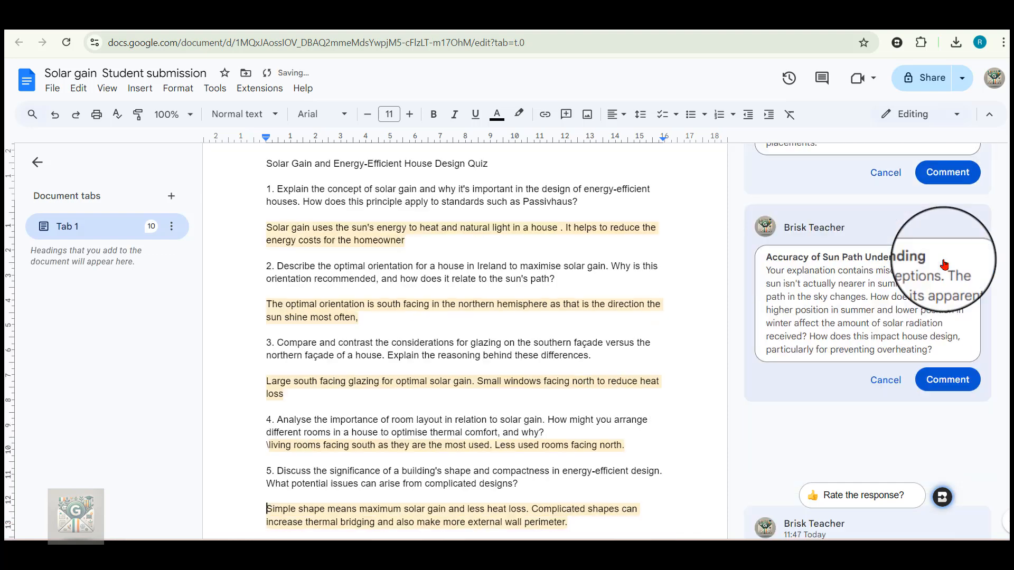
pyautogui.click(944, 267)
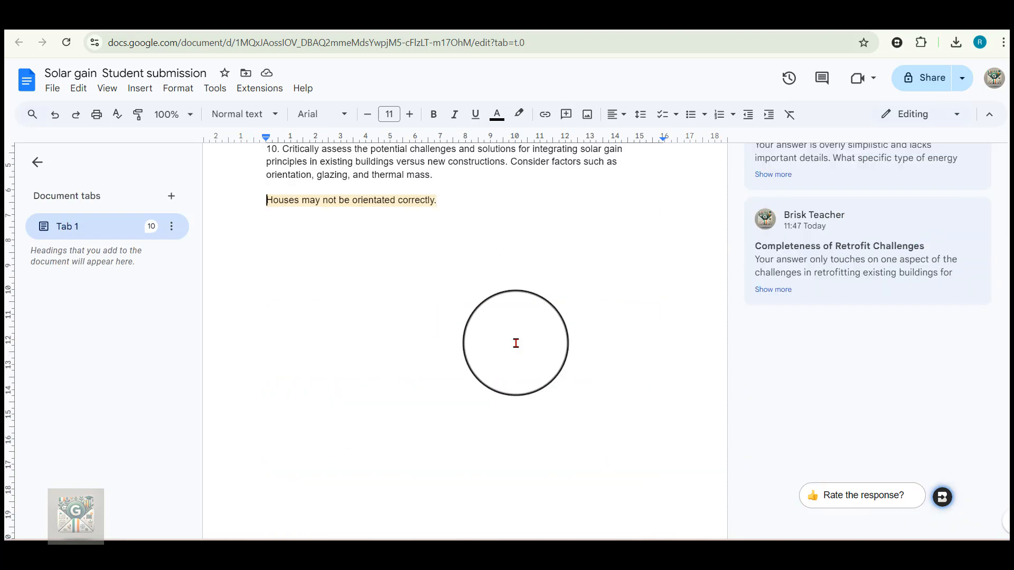
# Expand the full feedback comment on the question 10 answer and look back over the posted comments
pyautogui.scroll(1, 528, 343)
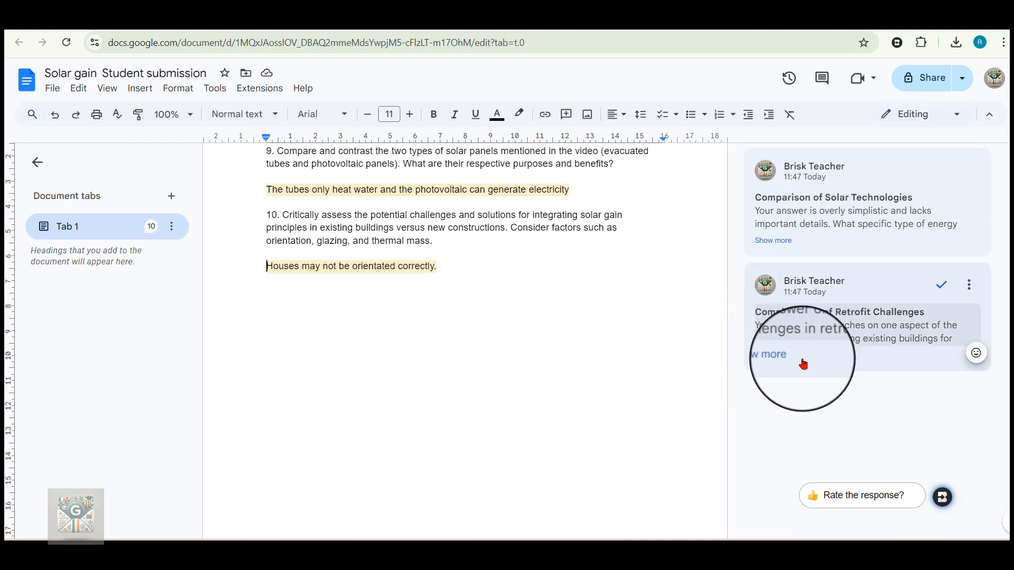
pyautogui.click(773, 356)
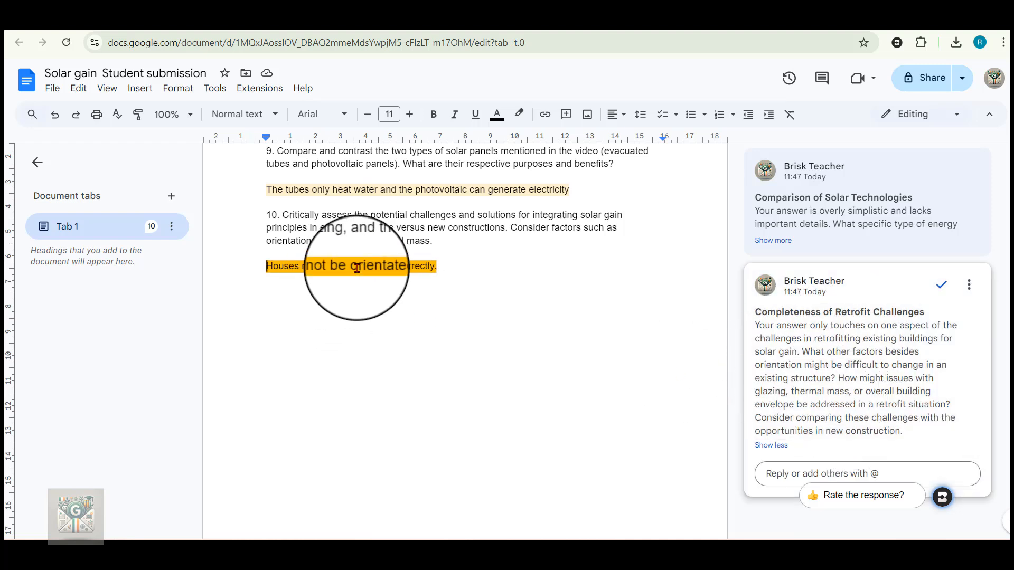
pyautogui.scroll(13, 527, 442)
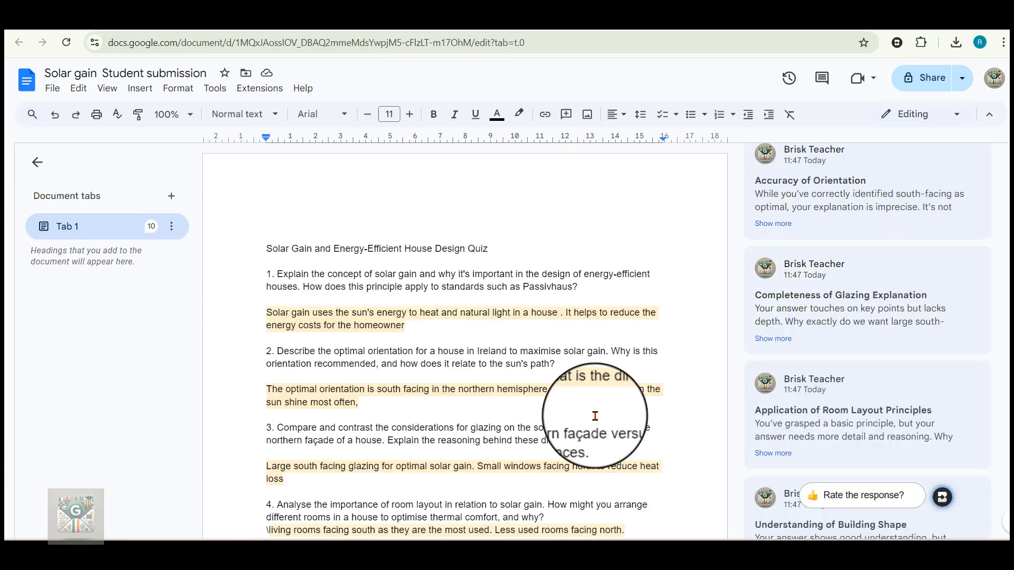